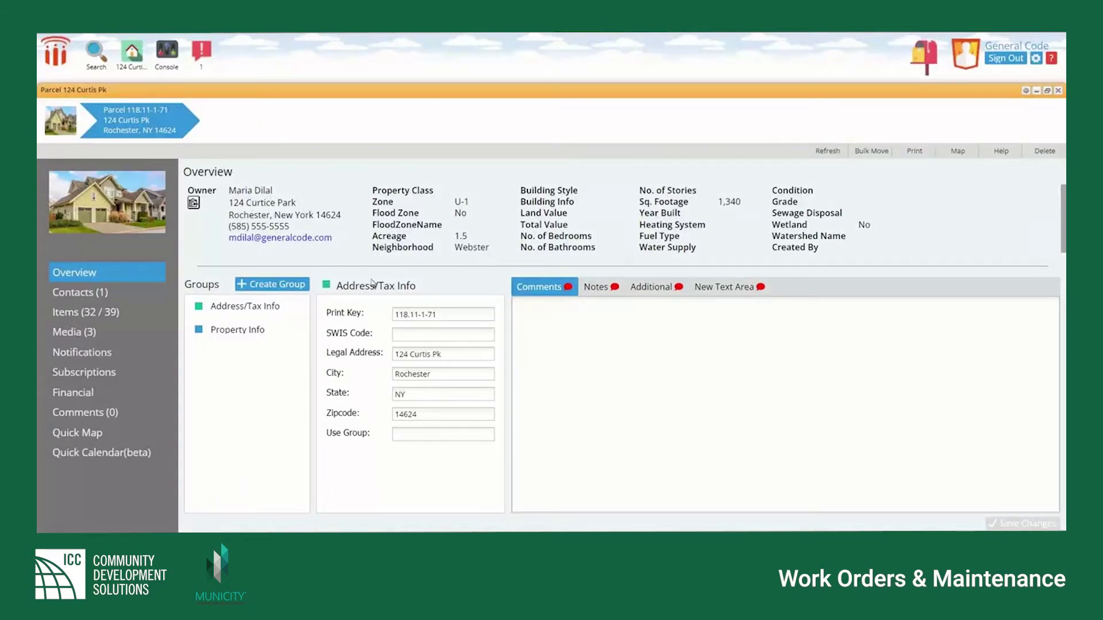
left_click(112, 315)
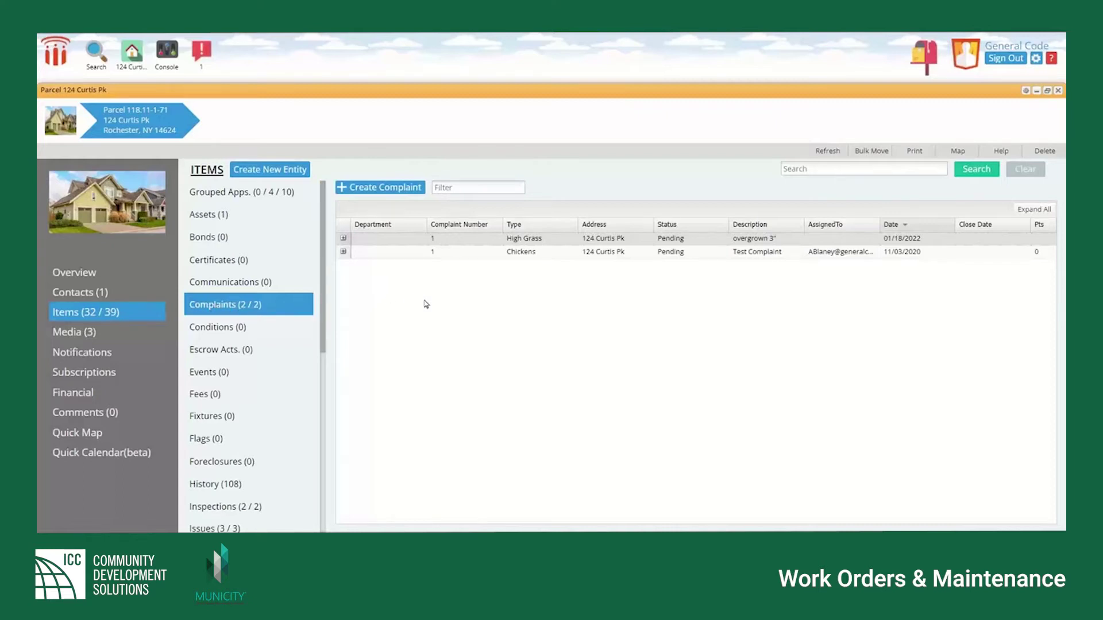
double_click(491, 239)
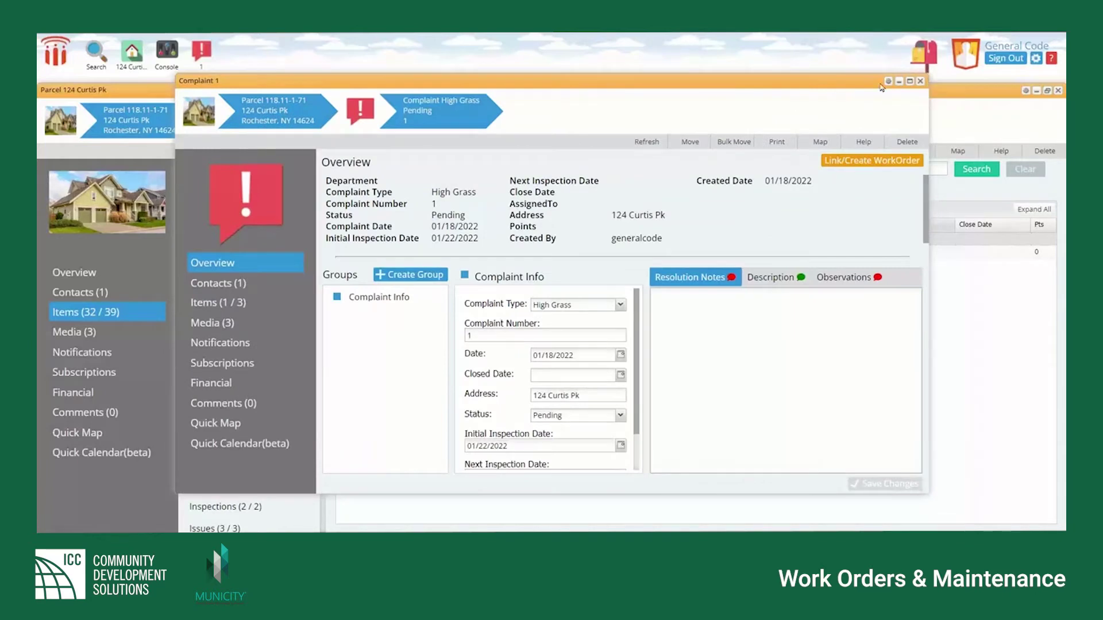
Maximize the Complaint 1 window and begin Link/Create WorkOrder for the High Grass complaint.
left_click(910, 81)
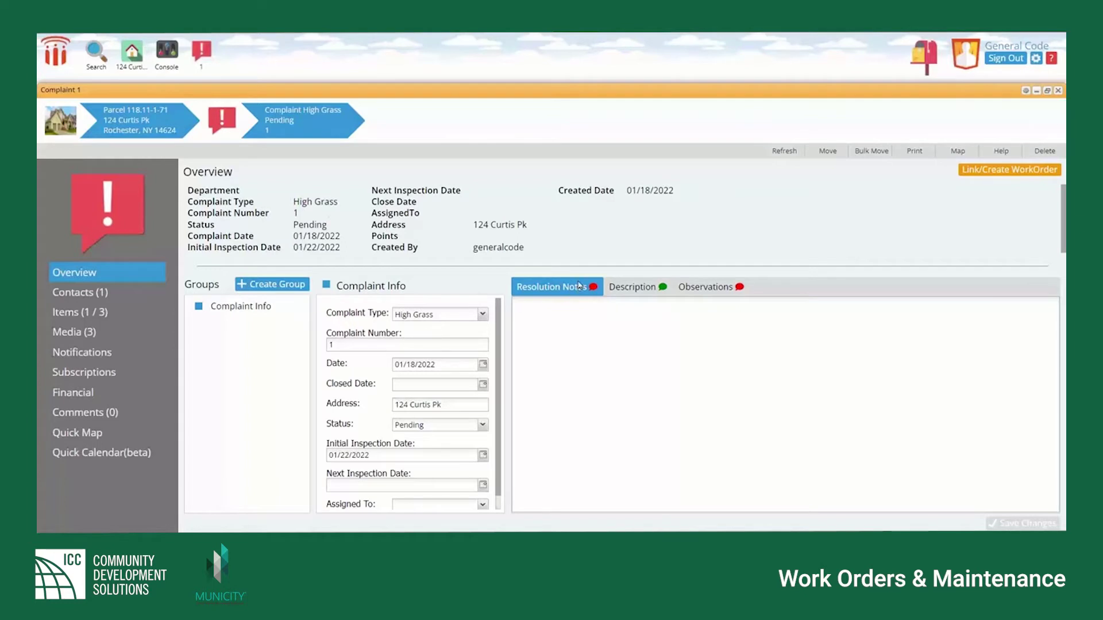
left_click(1002, 175)
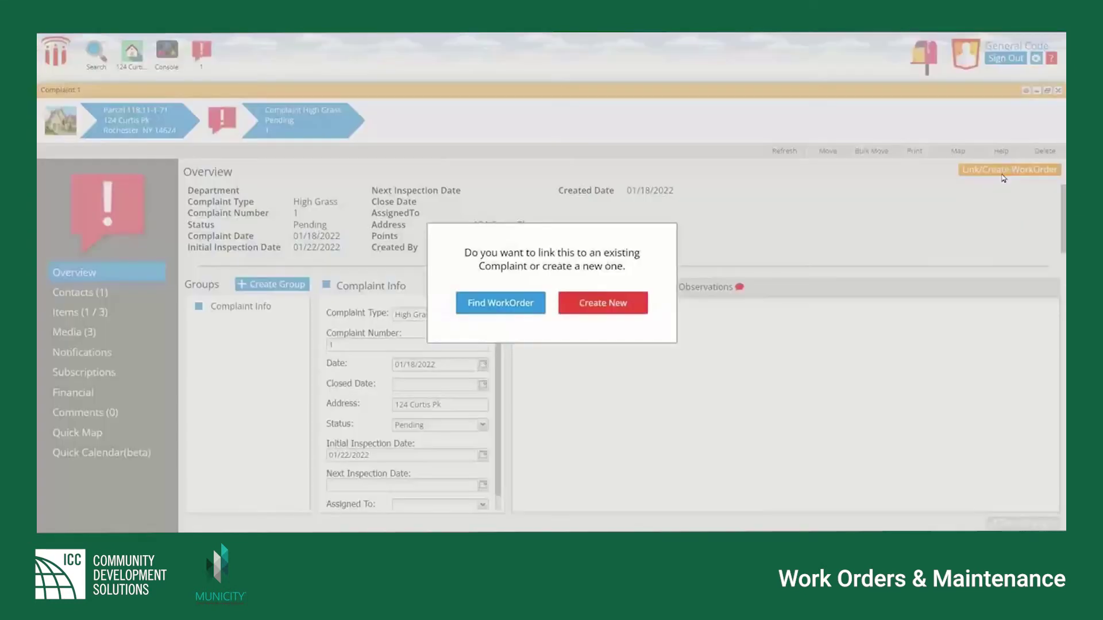
Create a new High Grass Abatement work order due 04/29/2022, described 'overgrown non-compliant'.
left_click(615, 310)
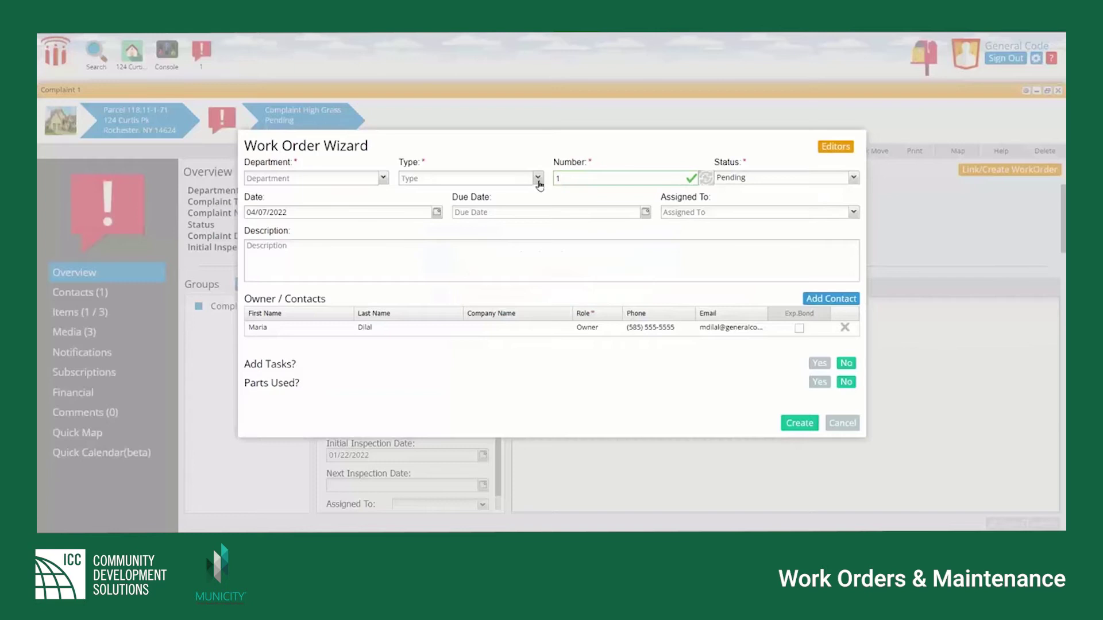
left_click(537, 179)
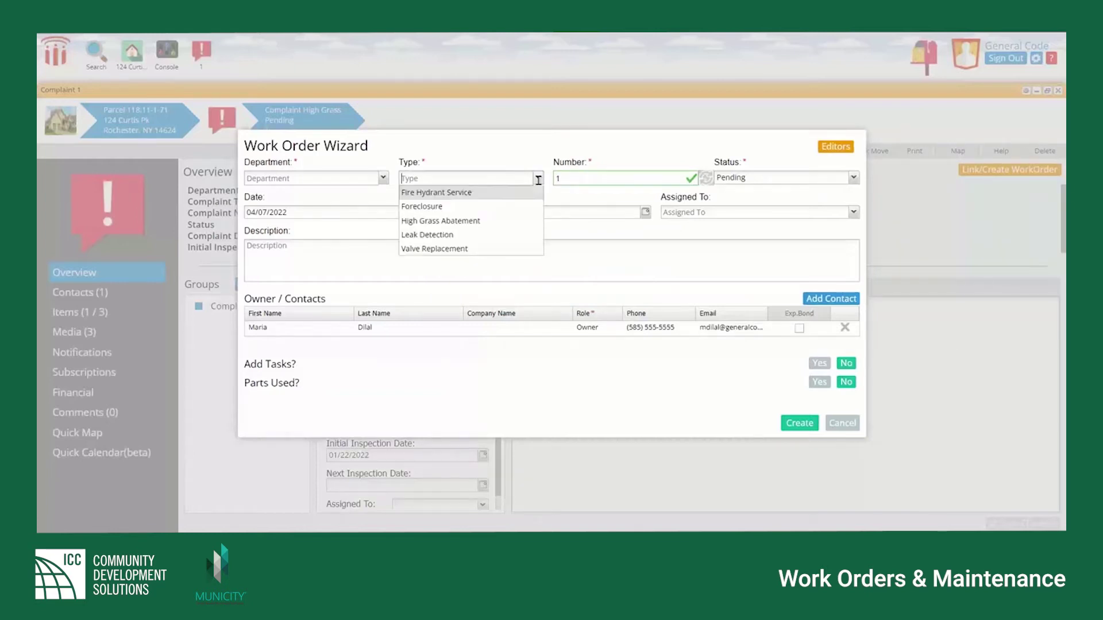
left_click(468, 222)
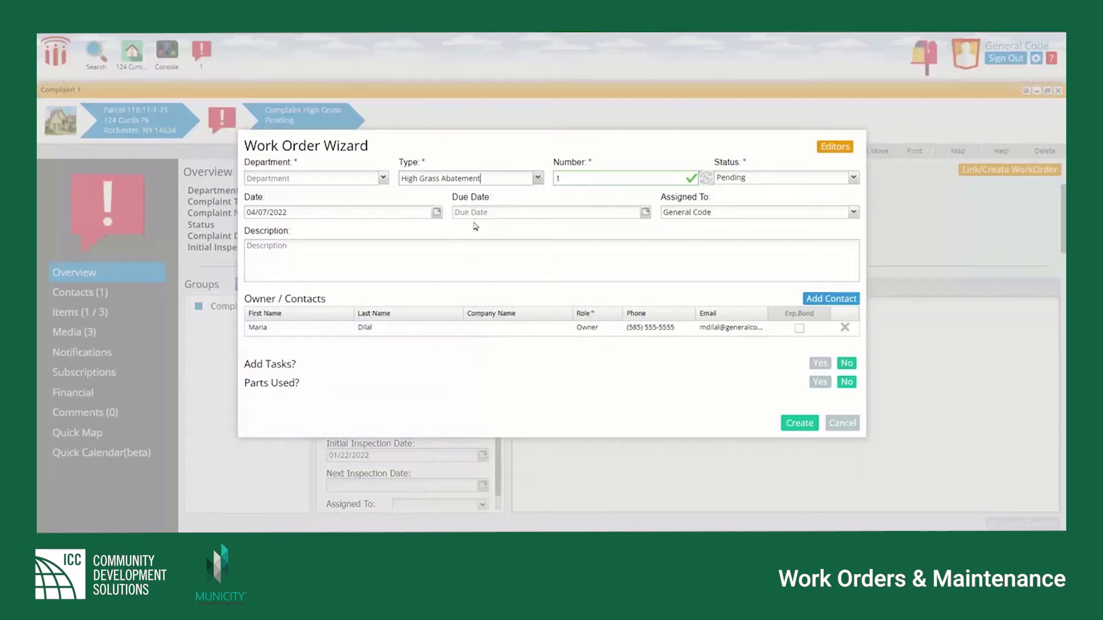
left_click(645, 212)
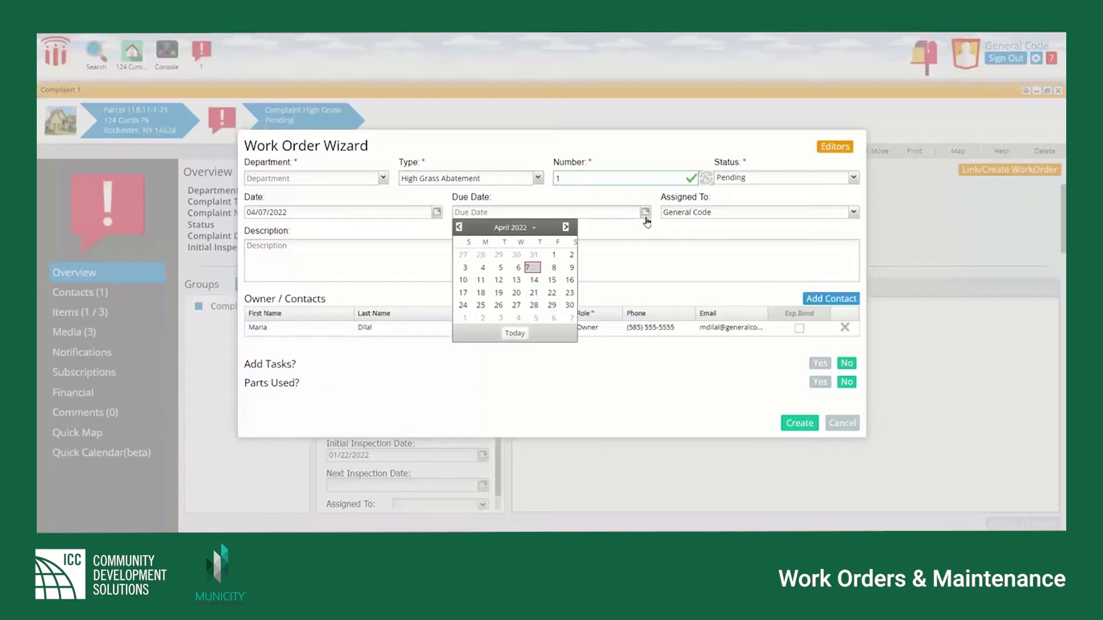
left_click(551, 306)
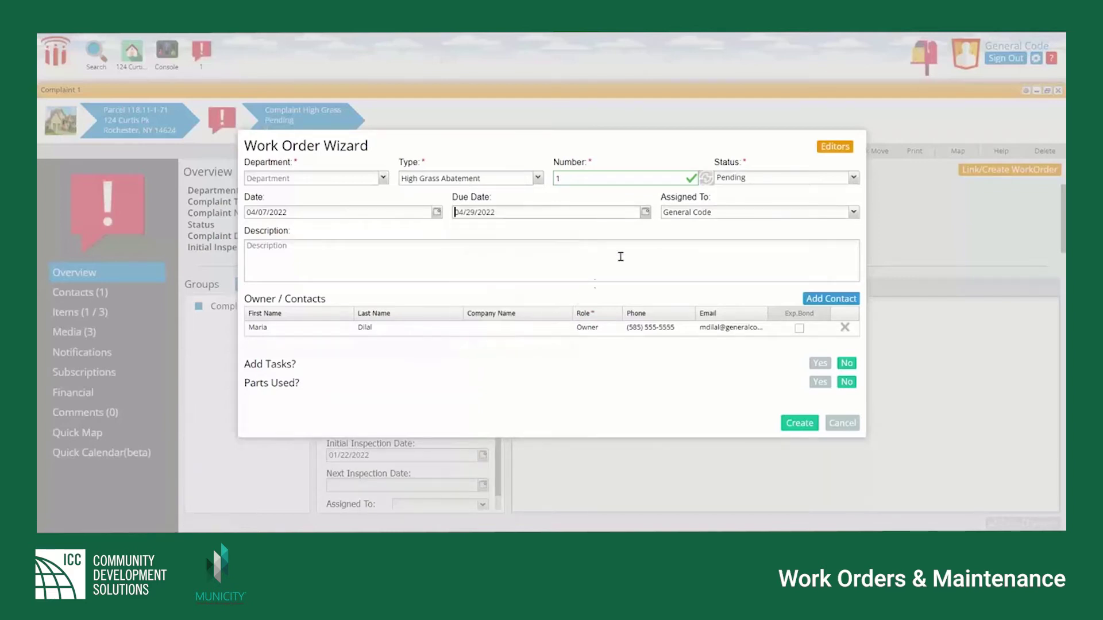
left_click(768, 215)
left_click(480, 251)
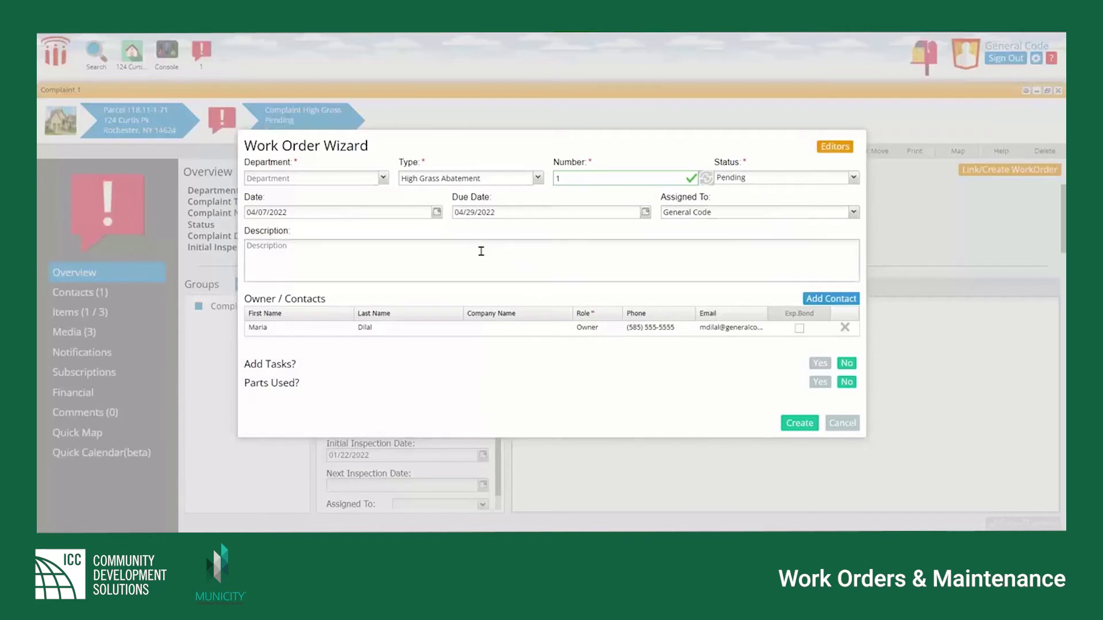
type("overgrown non-compliant")
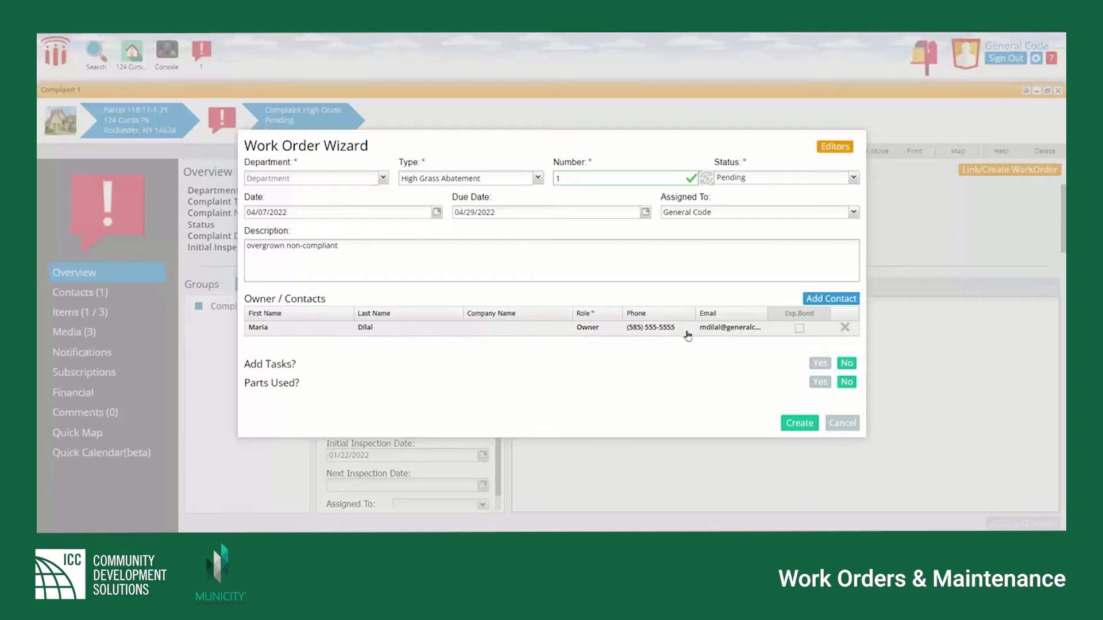
Record 5 parts used, discard an extra transaction row, and create the work order.
left_click(820, 382)
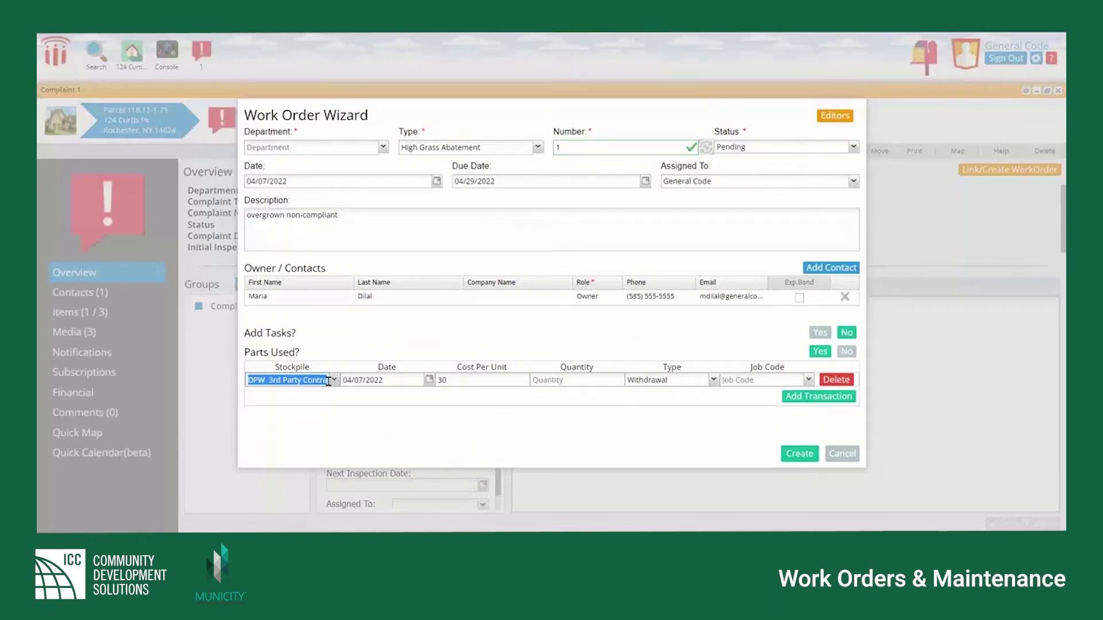
left_click(599, 383)
type("5")
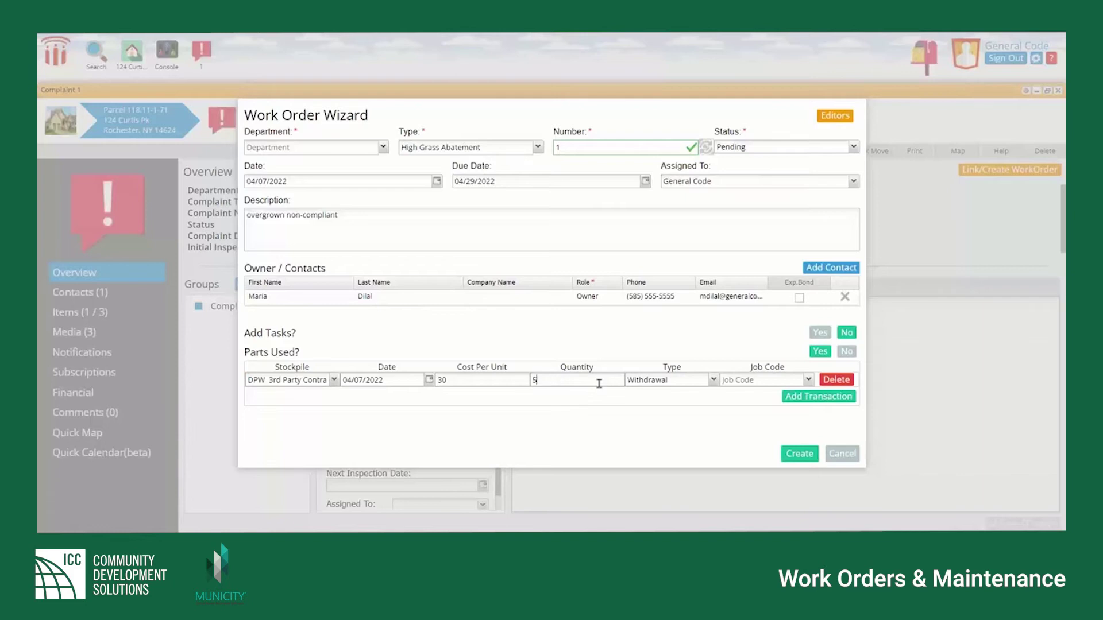
left_click(808, 379)
left_click(787, 398)
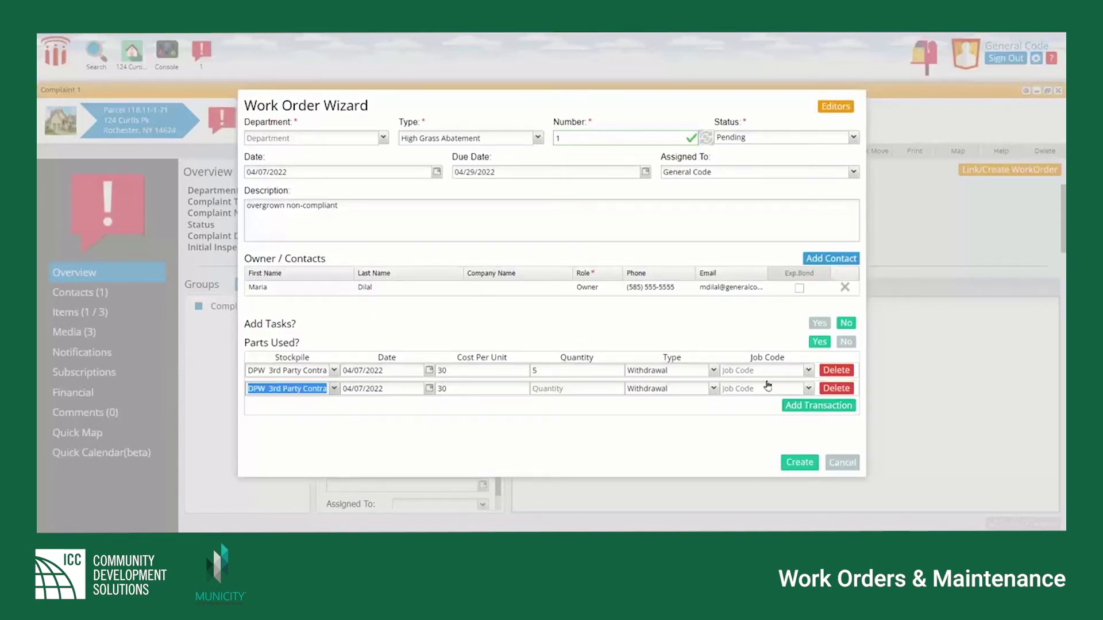
left_click(838, 389)
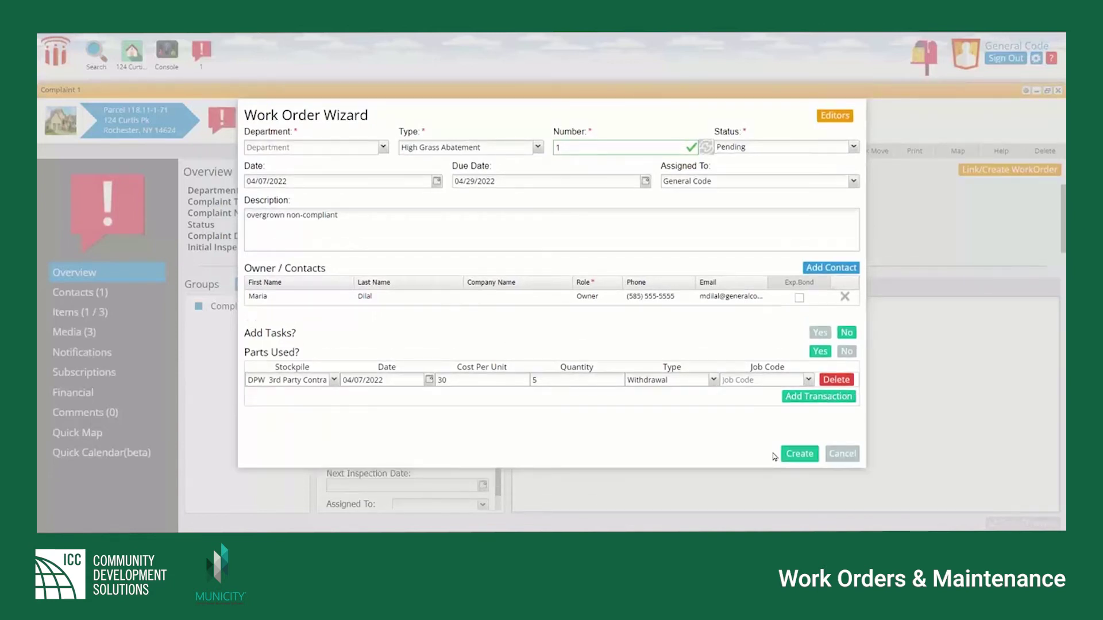
left_click(798, 459)
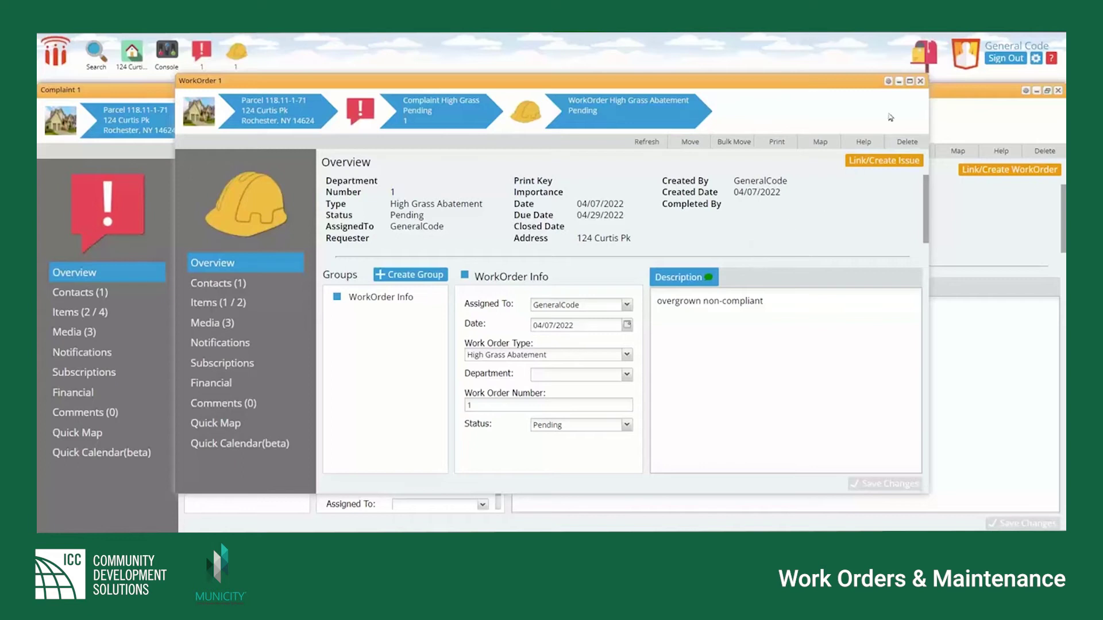
Maximize Work Order 1 and browse its linked items and attached media.
left_click(910, 82)
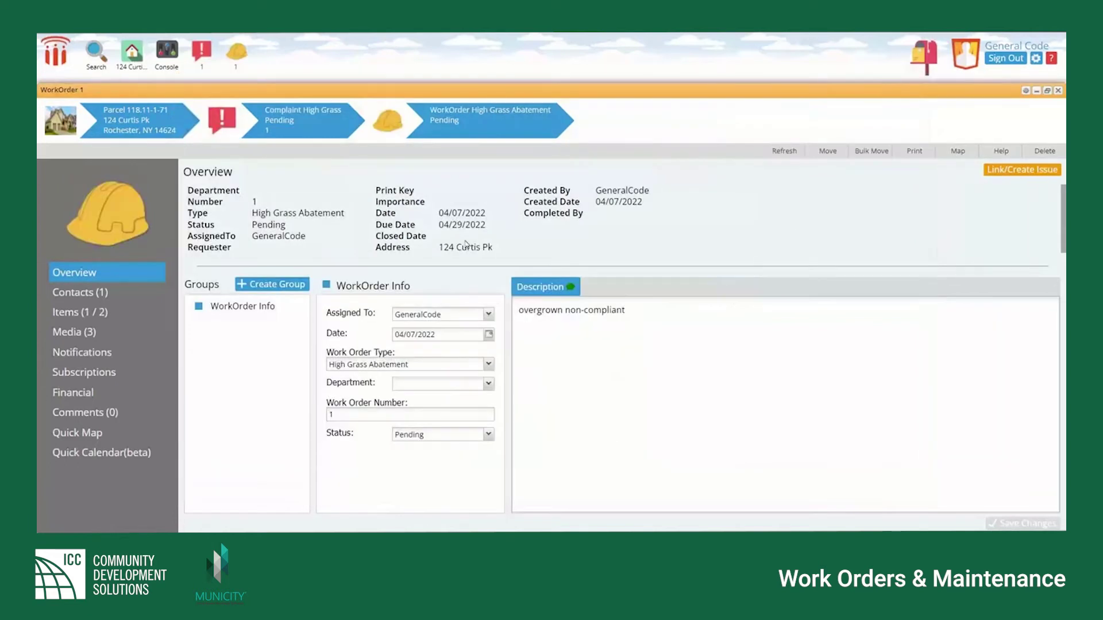
left_click(96, 314)
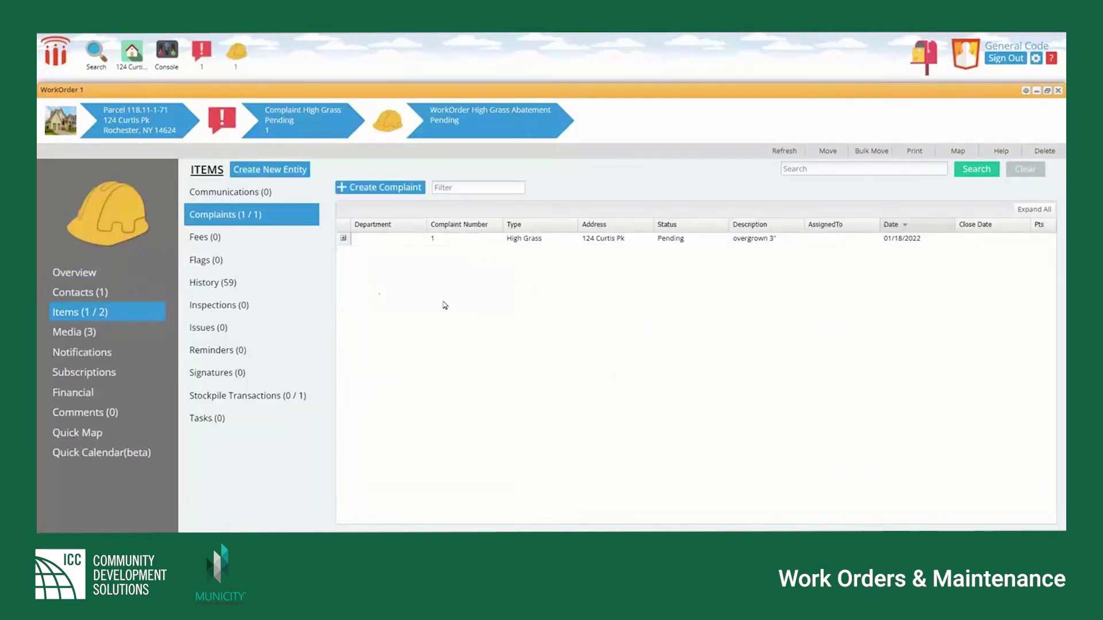
left_click(114, 336)
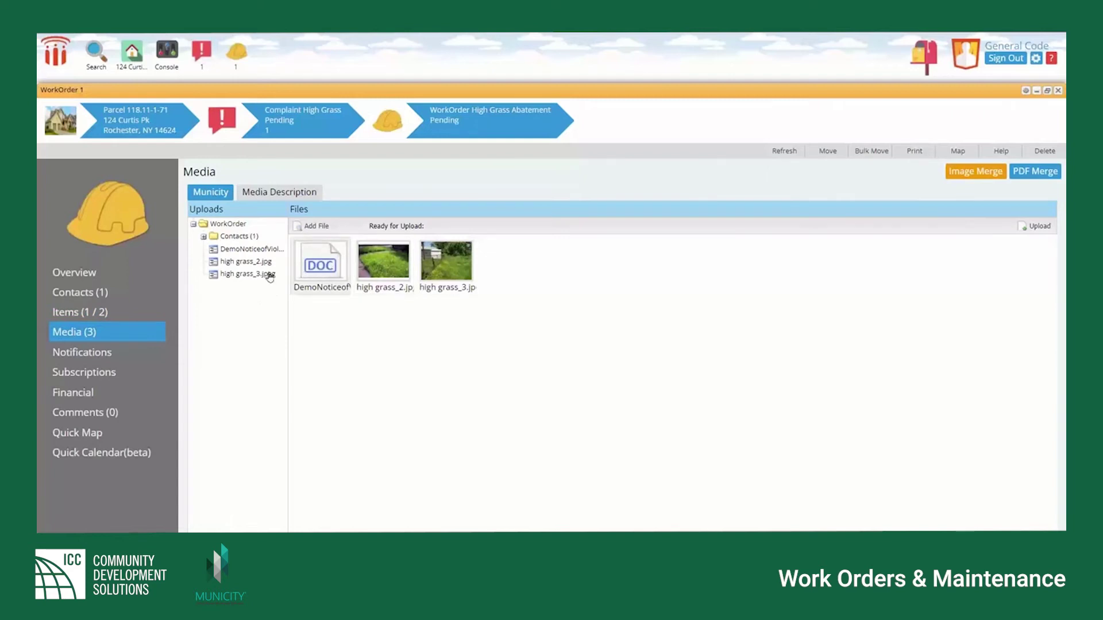
left_click(95, 316)
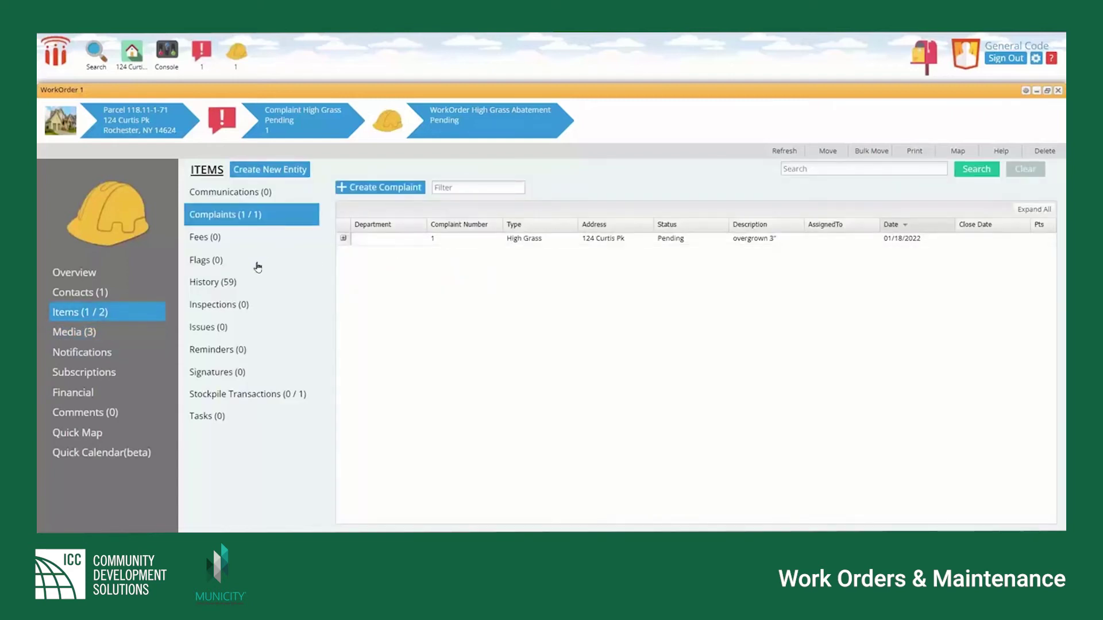
Review the Contractor Hours transaction (5 at 30.00, totalling 150.00) and available printouts.
left_click(231, 395)
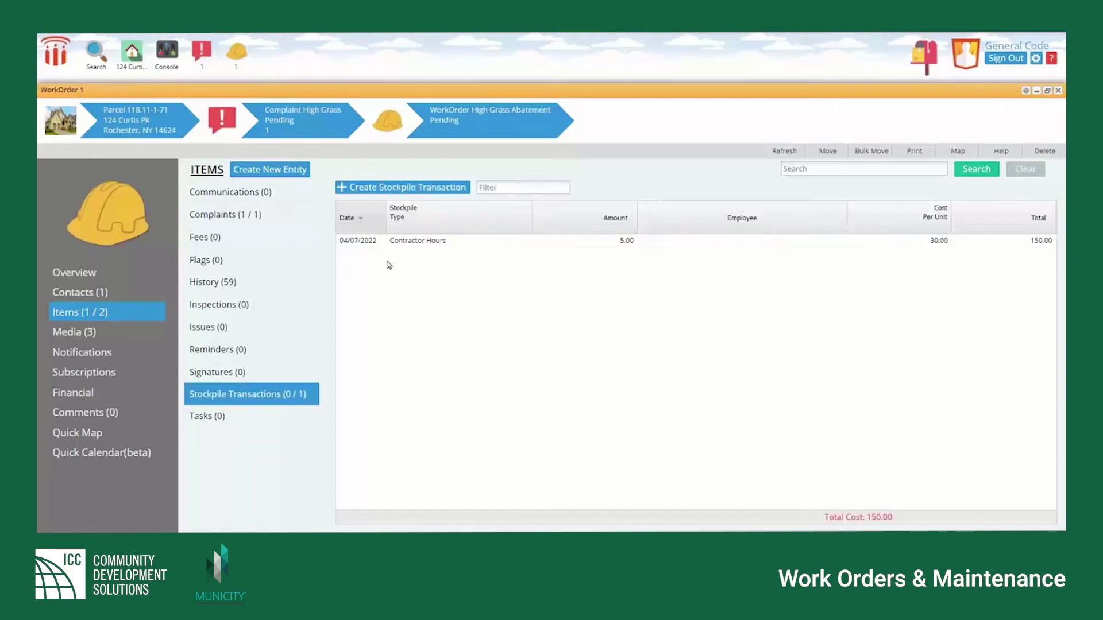
left_click(913, 151)
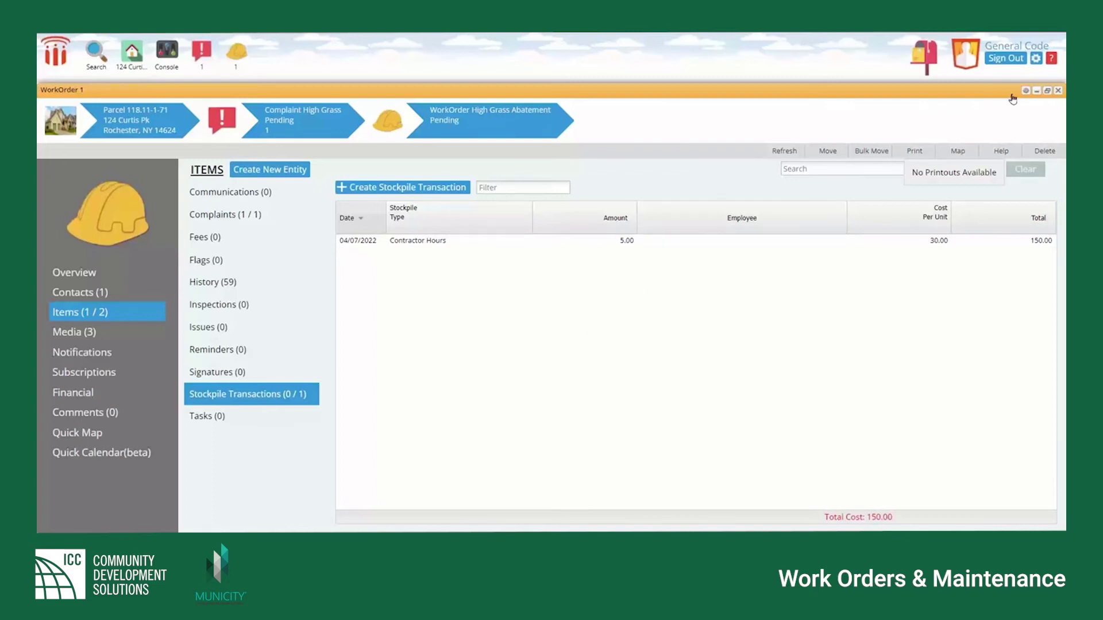
left_click(1046, 91)
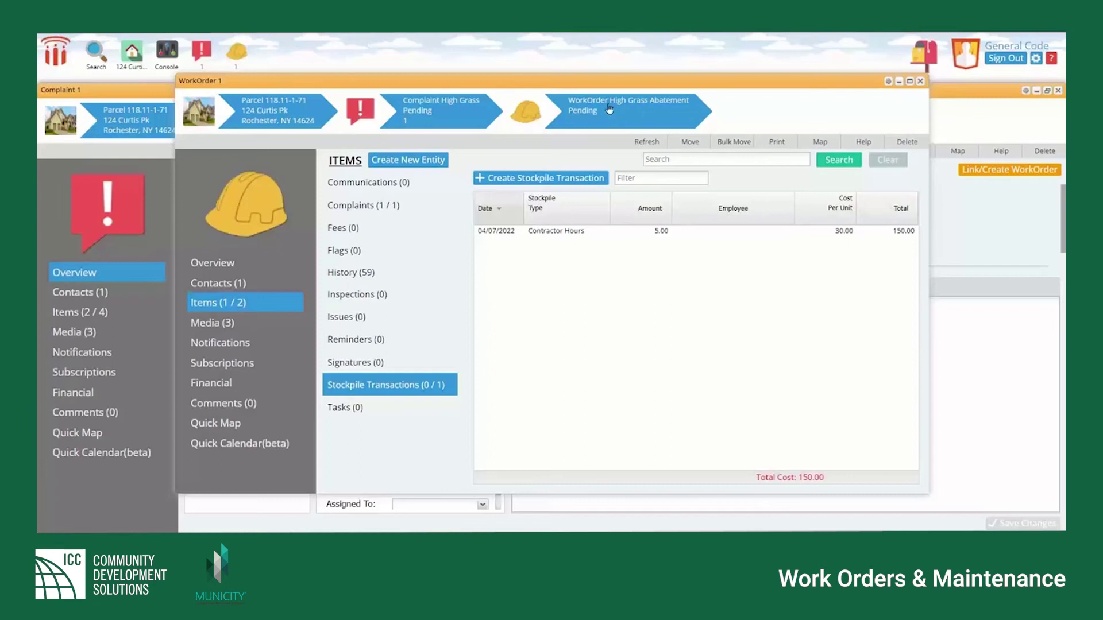
Minimize the work order, complaint and parcel windows and browse Console stockpile types like Pickup truck.
left_click(899, 83)
left_click(1037, 92)
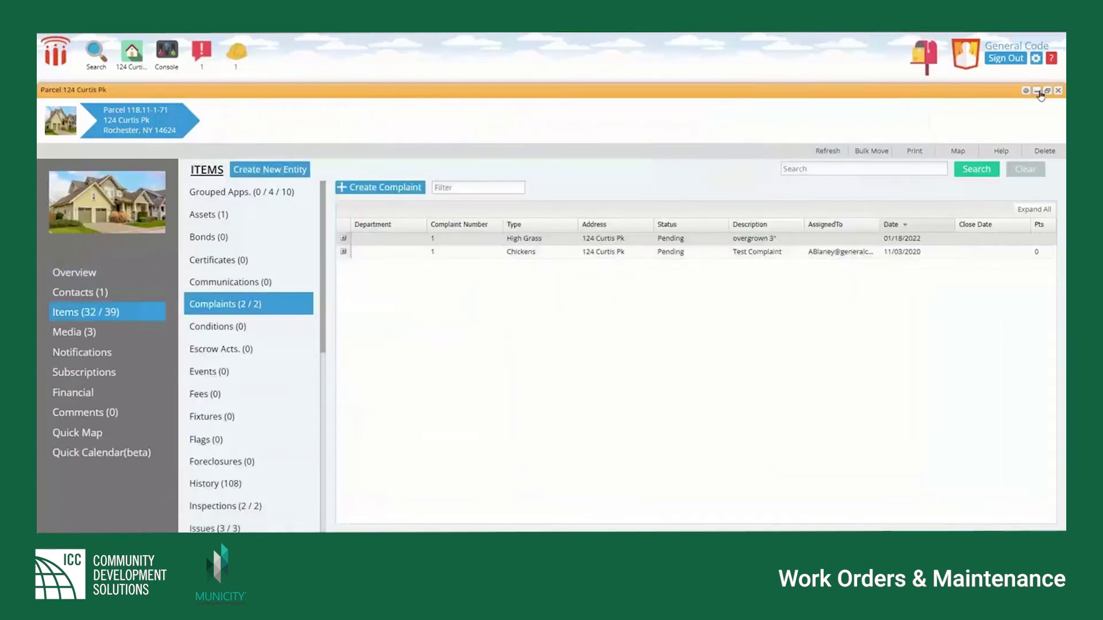
left_click(1039, 91)
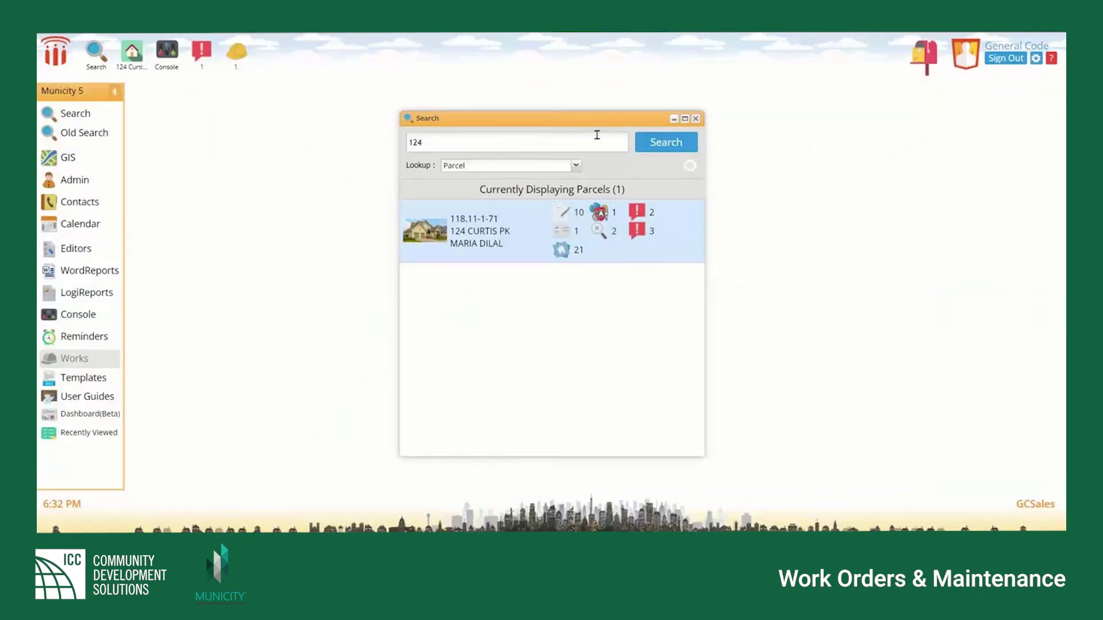
left_click(92, 322)
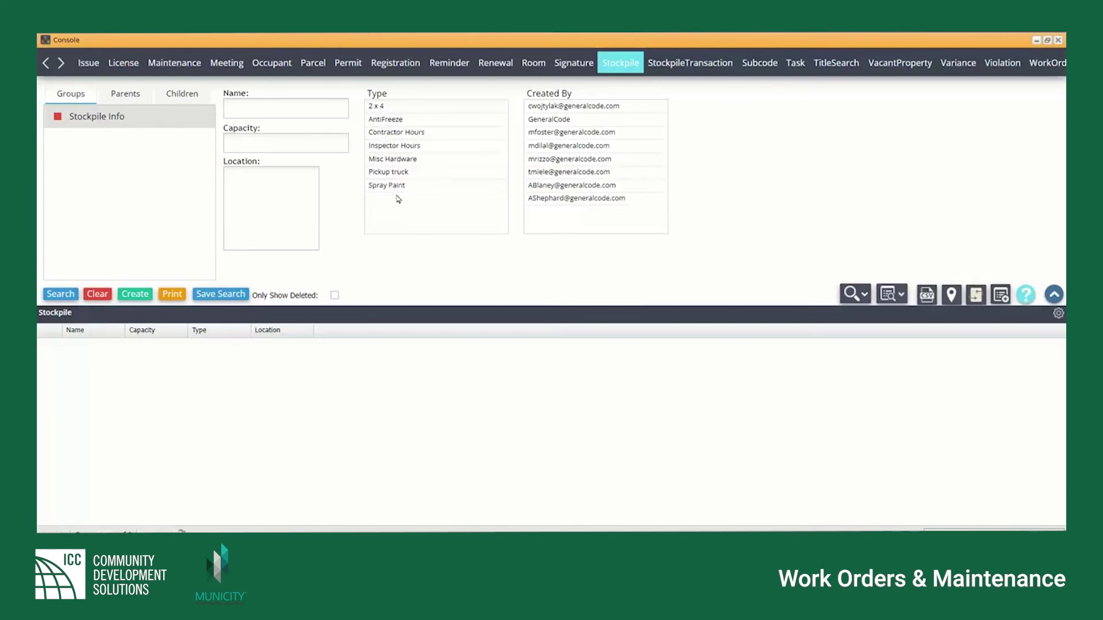
left_click(397, 172)
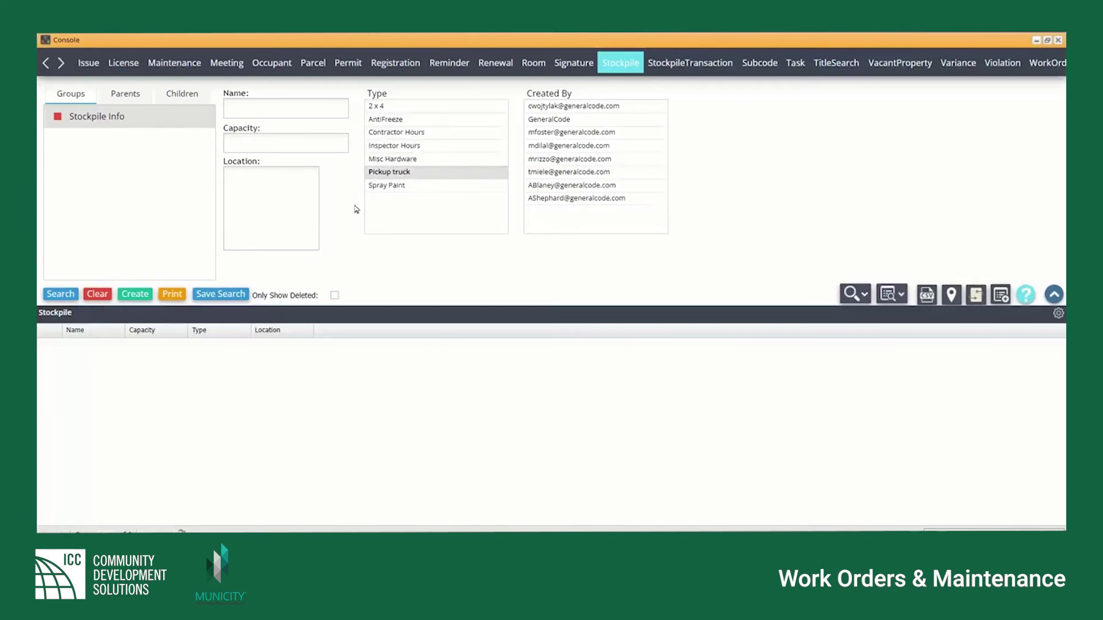
Start a new stockpile and set its type to Misc Hardware.
left_click(134, 295)
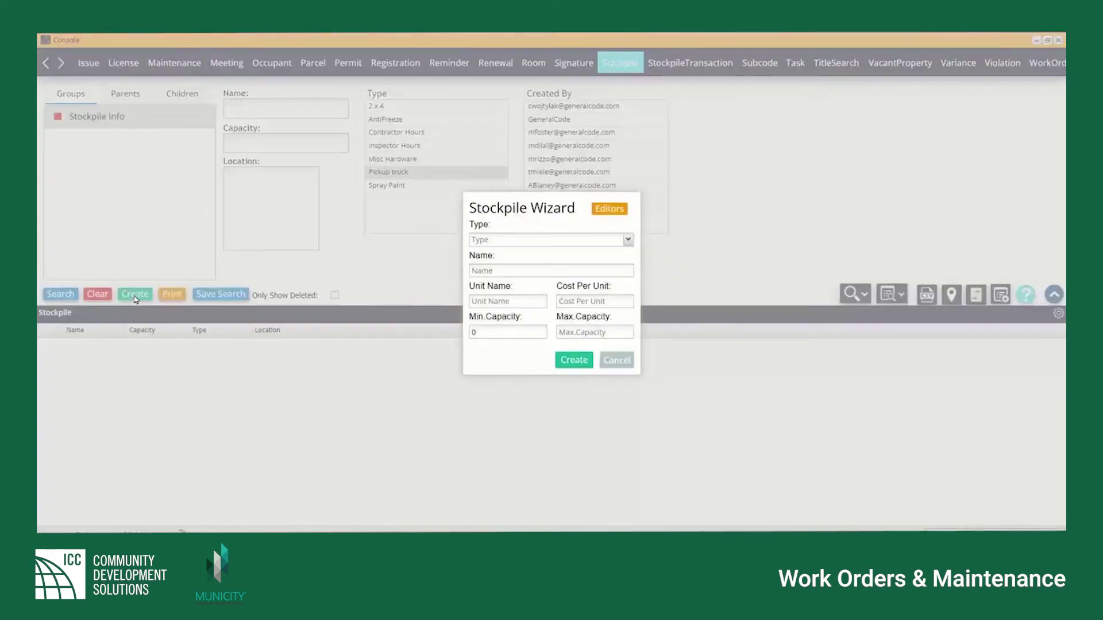
left_click(628, 246)
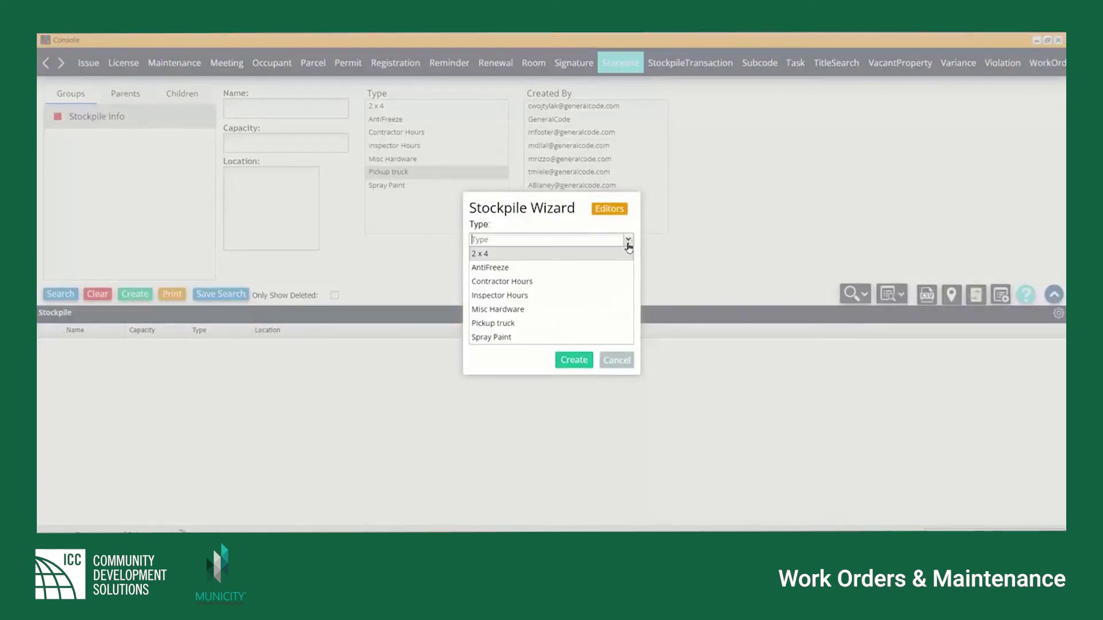
left_click(523, 327)
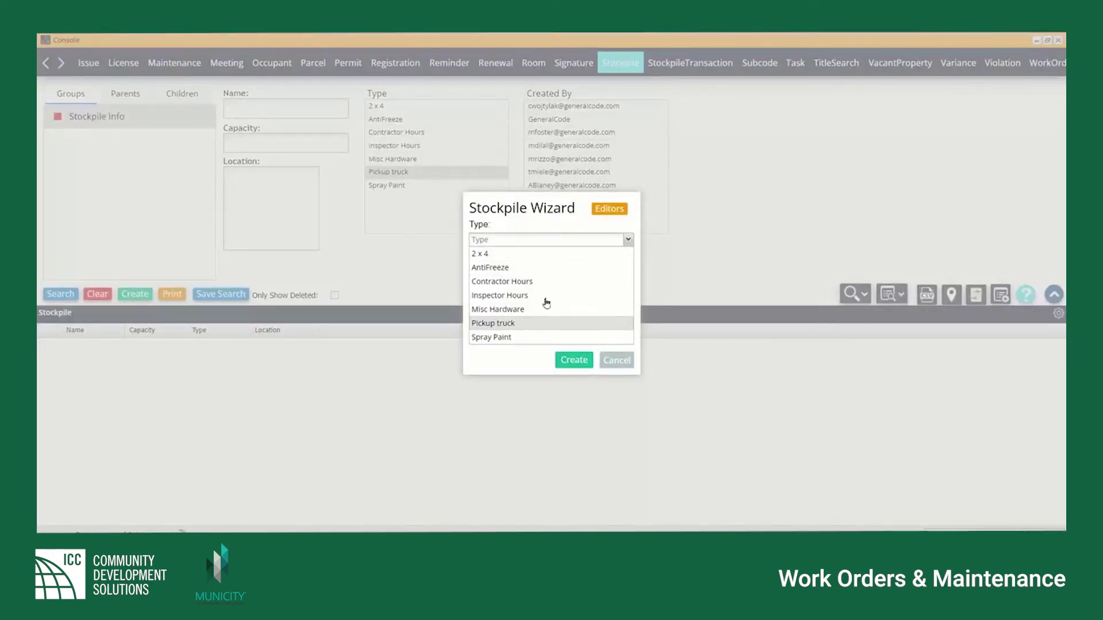
left_click(628, 239)
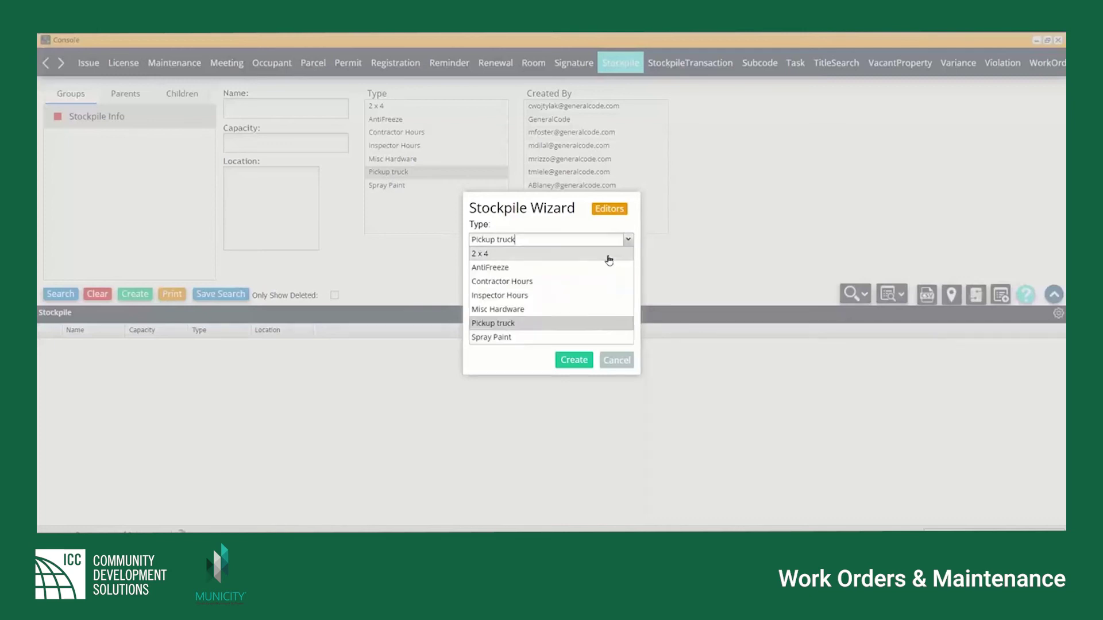
left_click(572, 310)
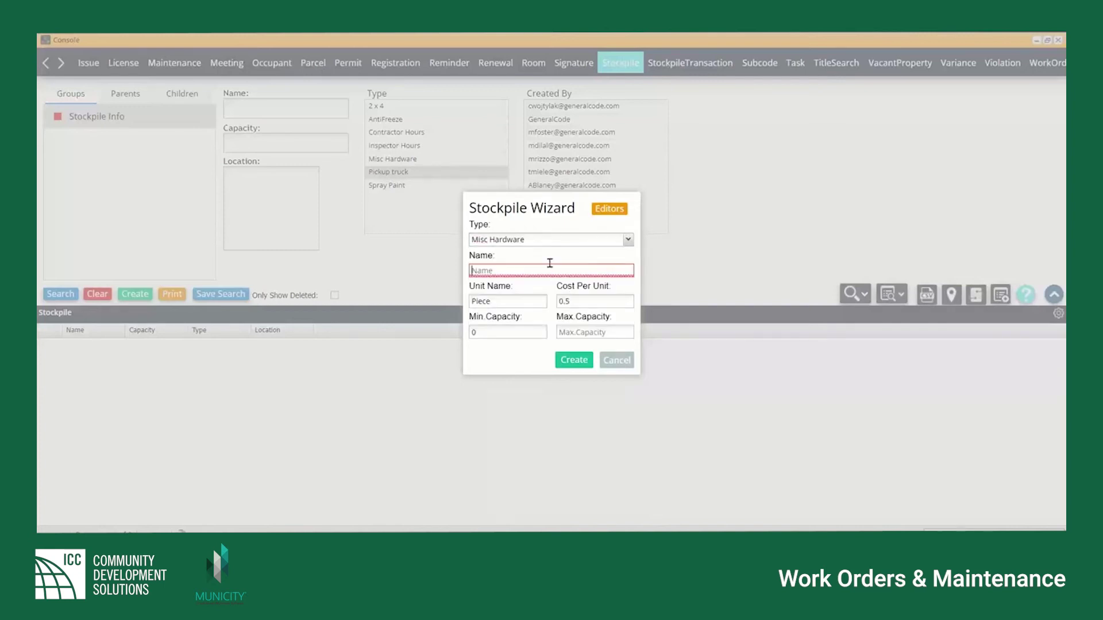
Name it Valve - Hose with cost per unit 1 and max capacity 100, and create it.
type("Valve - Hose")
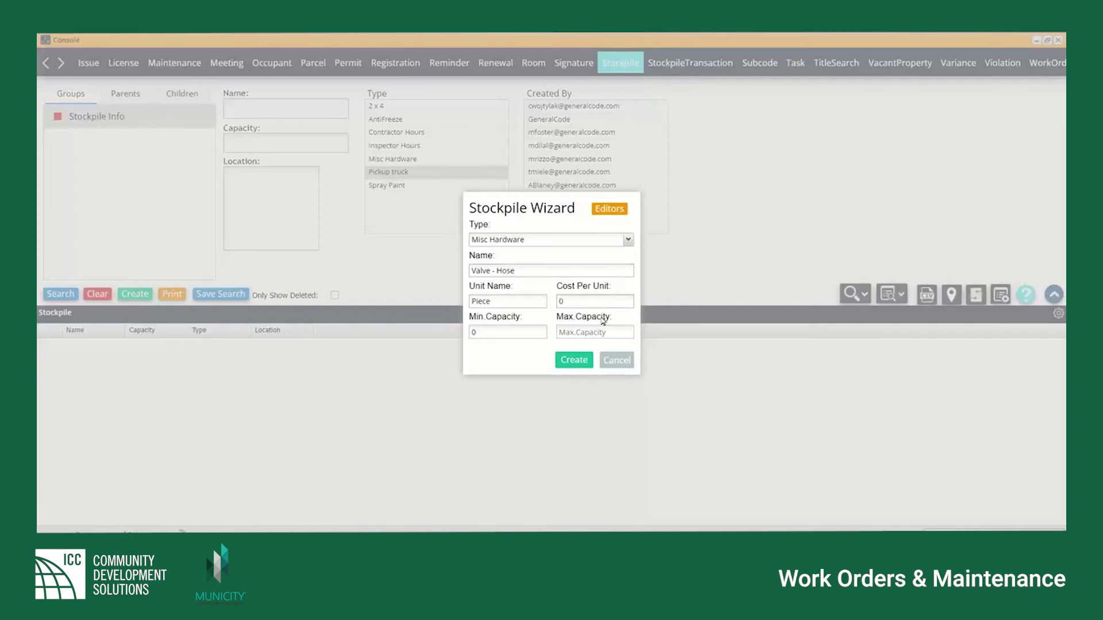
key("BackSpace")
key("BackSpace")
type("1")
left_click(580, 332)
type("1")
left_click(576, 362)
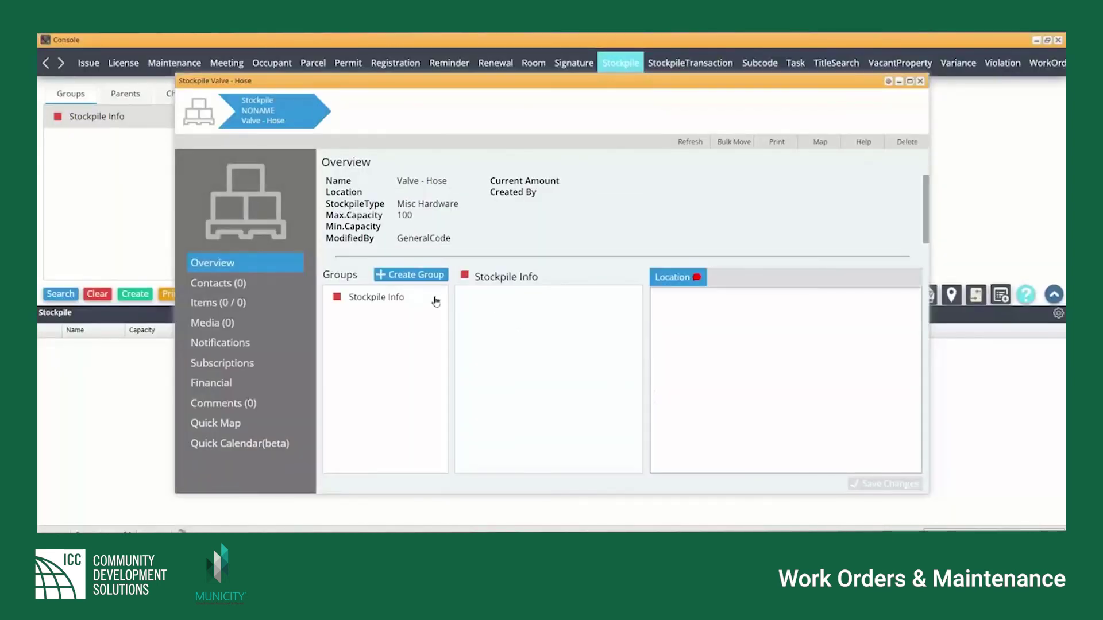
Check the Valve - Hose Stockpile Info details and close its record.
left_click(377, 298)
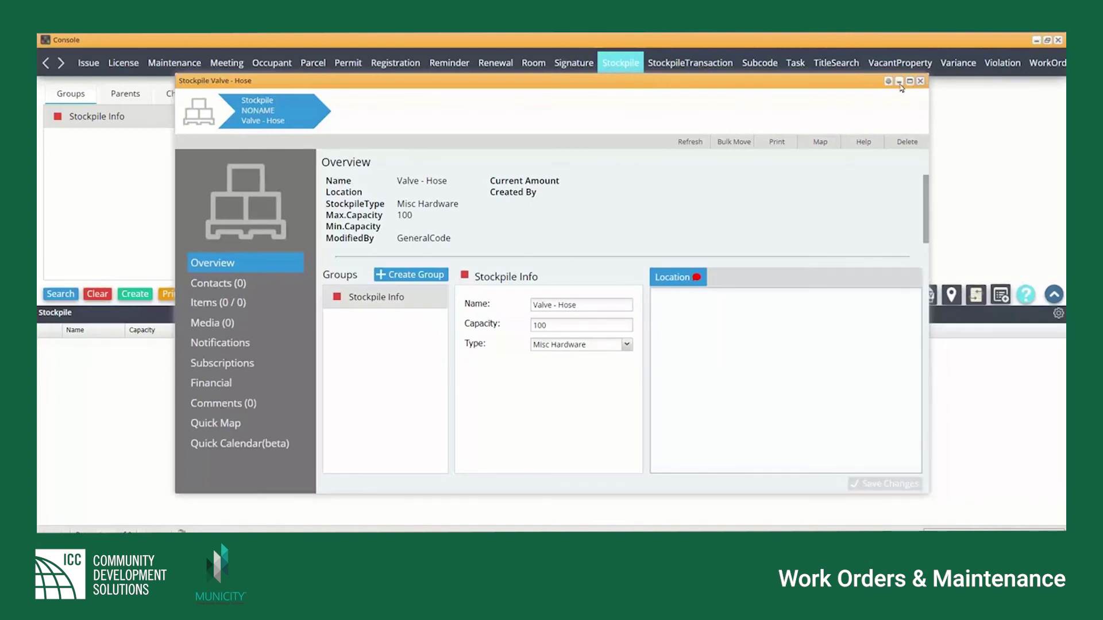
left_click(899, 82)
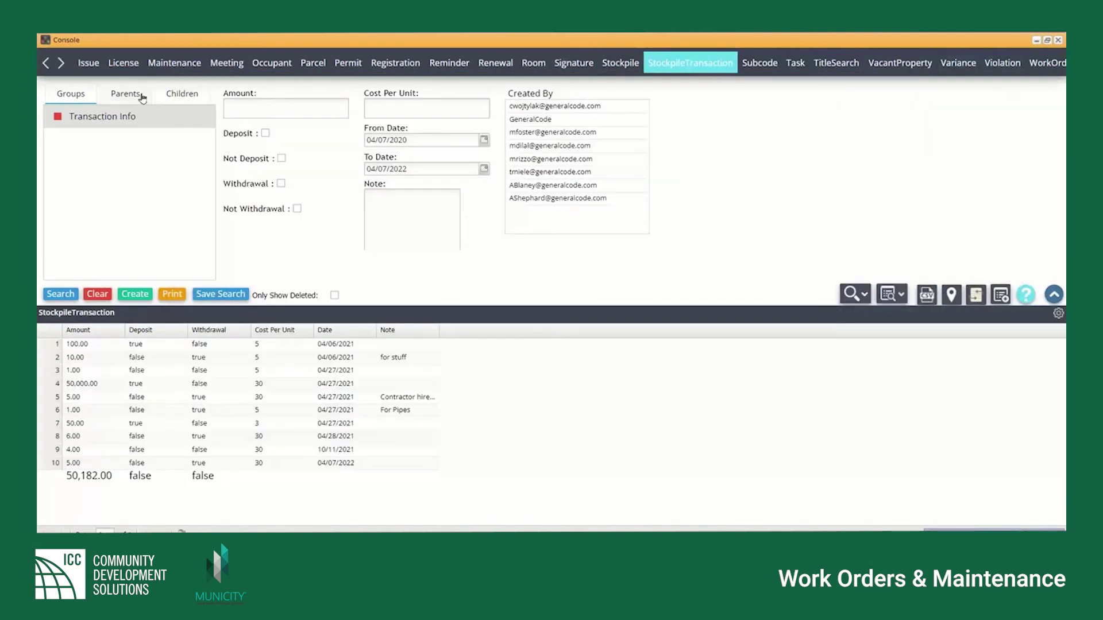
left_click(64, 67)
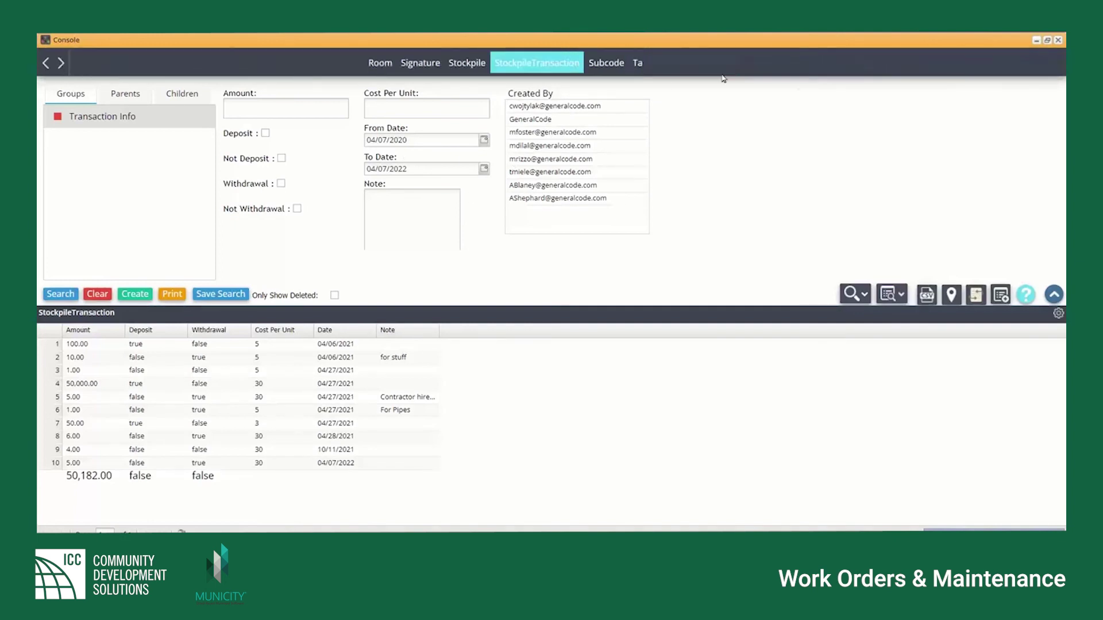
Search work orders with From Date 04/07/2020 and To Date 04/07/2022.
left_click(610, 62)
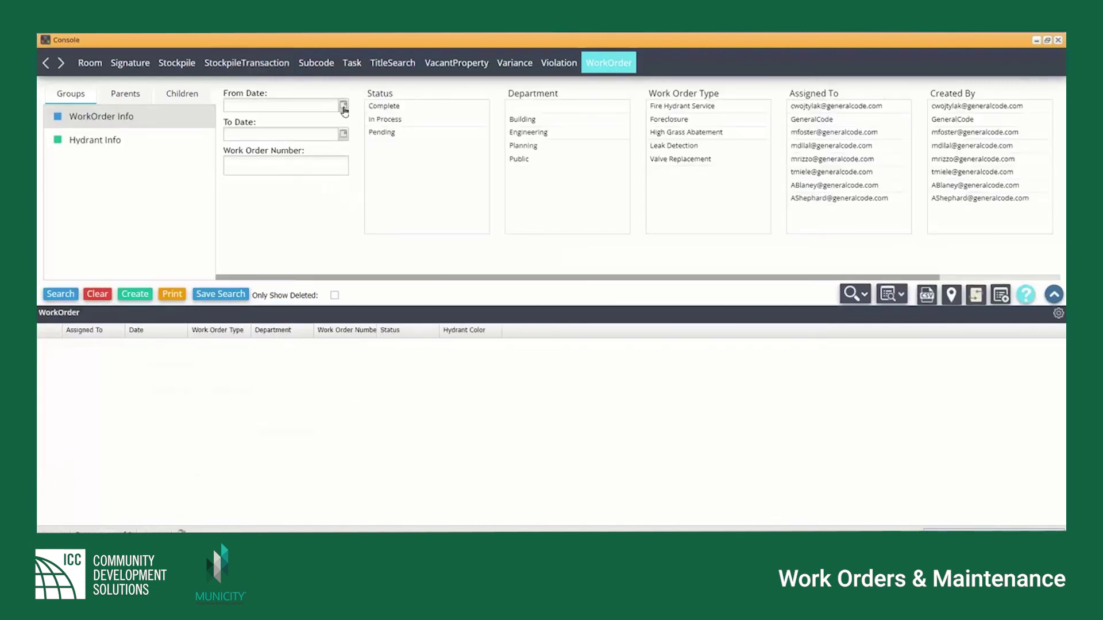
left_click(315, 143)
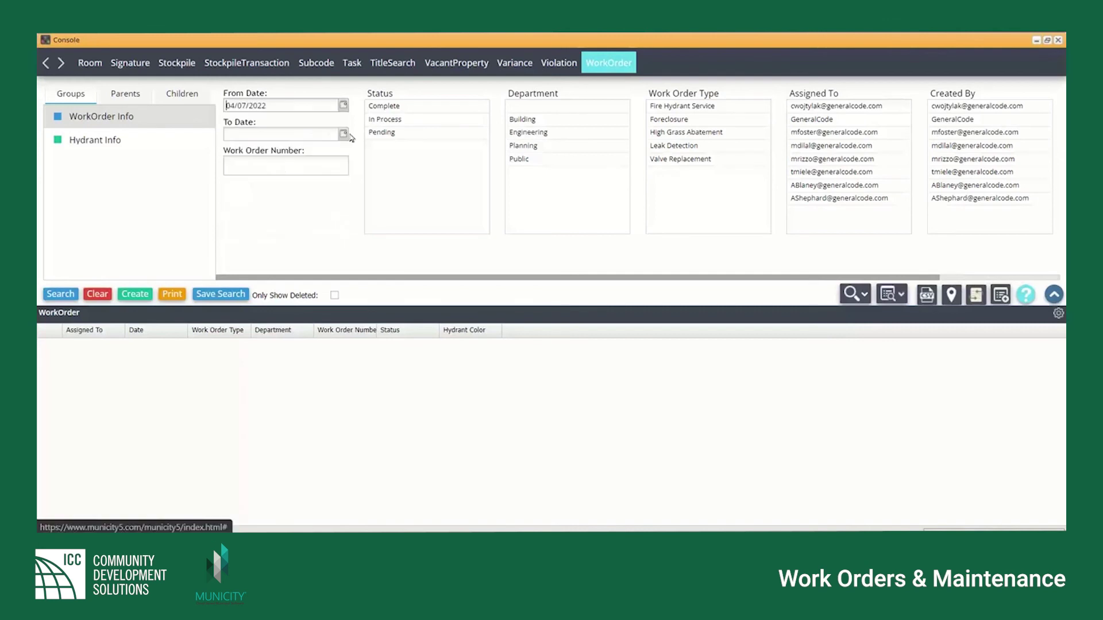
left_click(343, 136)
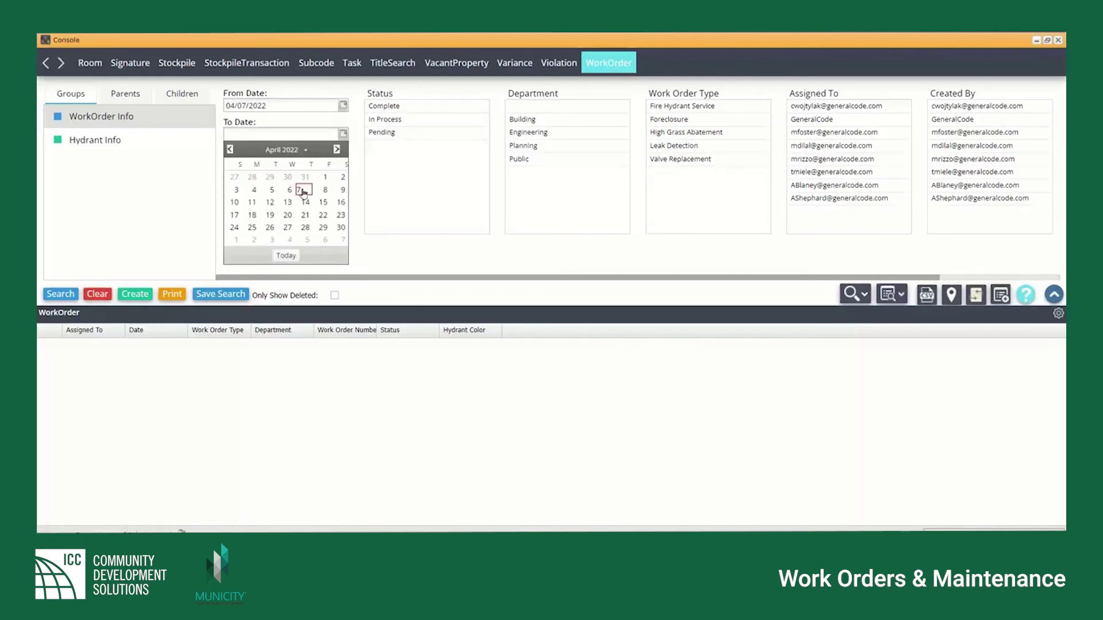
left_click(301, 186)
left_click(287, 102)
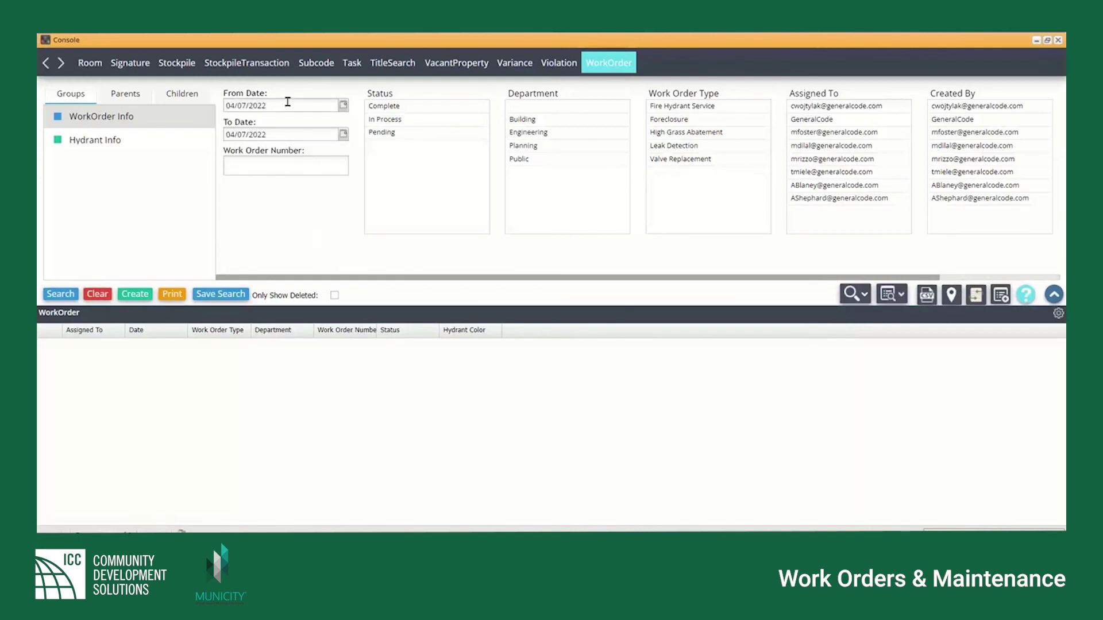
left_click(60, 294)
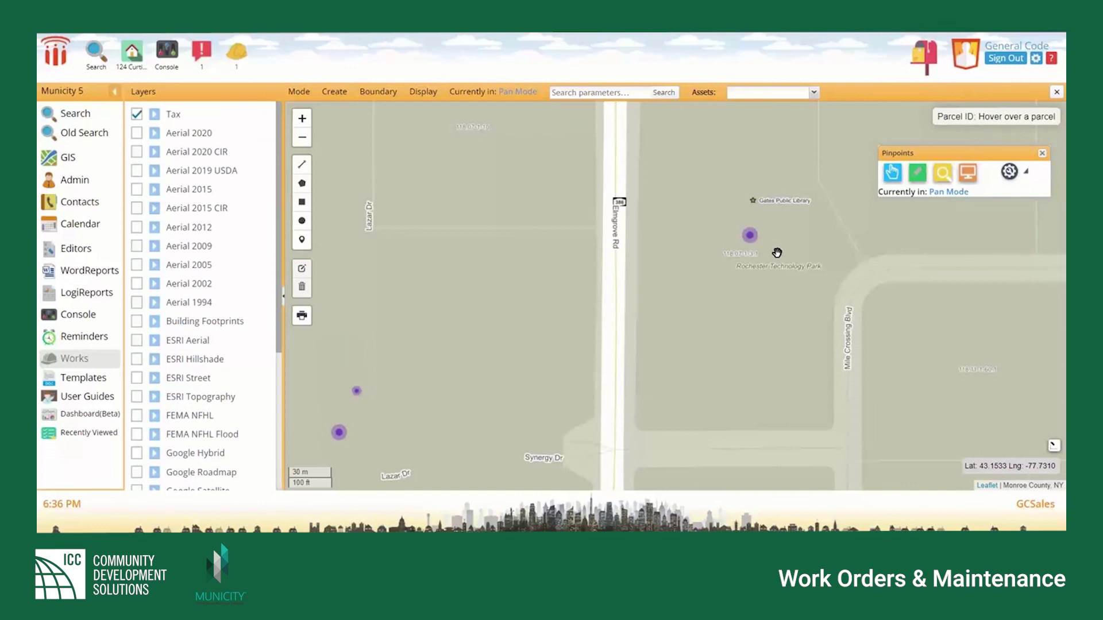
Zoom and pan the GIS map onto a work order pinpoint beside Rochester Technology Park.
scroll(777, 249, "up", 1)
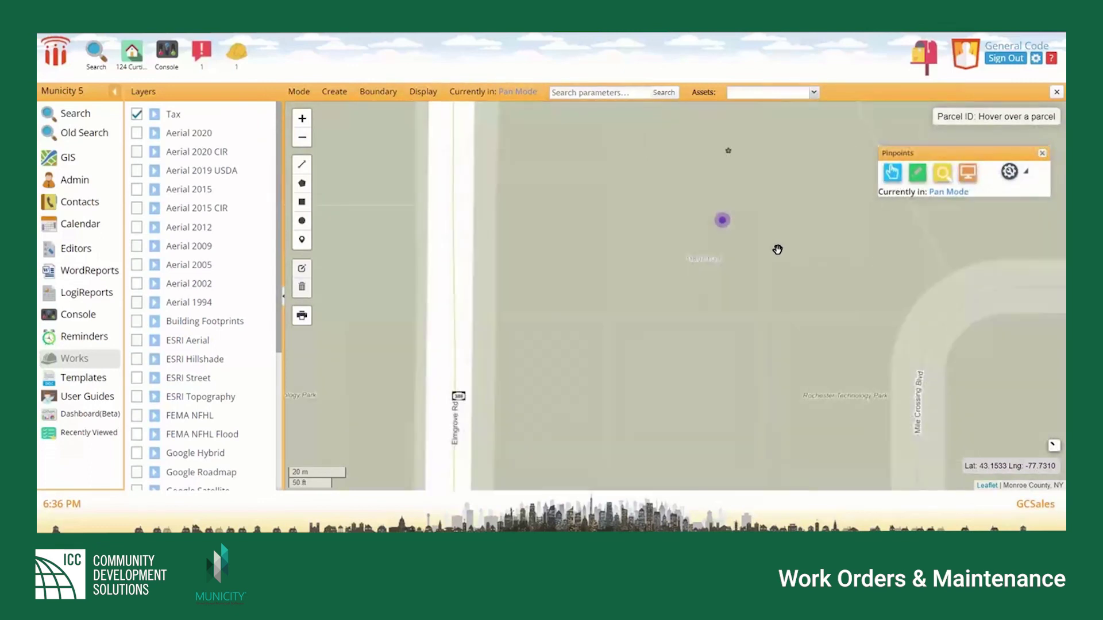
mouse_move(733, 260)
left_mouse_down()
mouse_move(718, 283)
mouse_move(623, 333)
left_mouse_up()
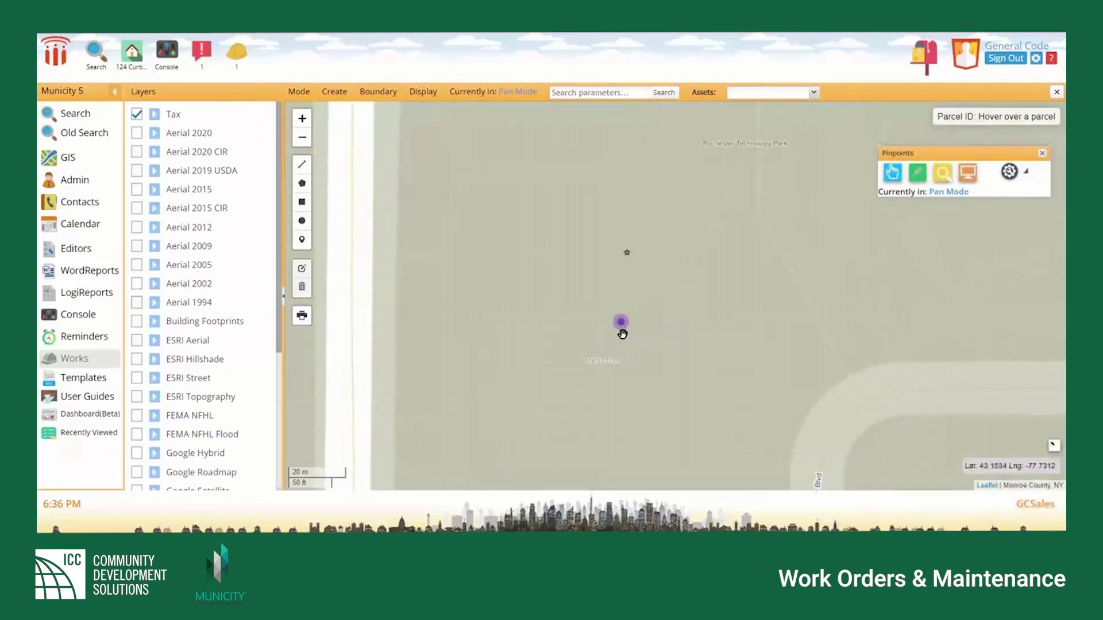